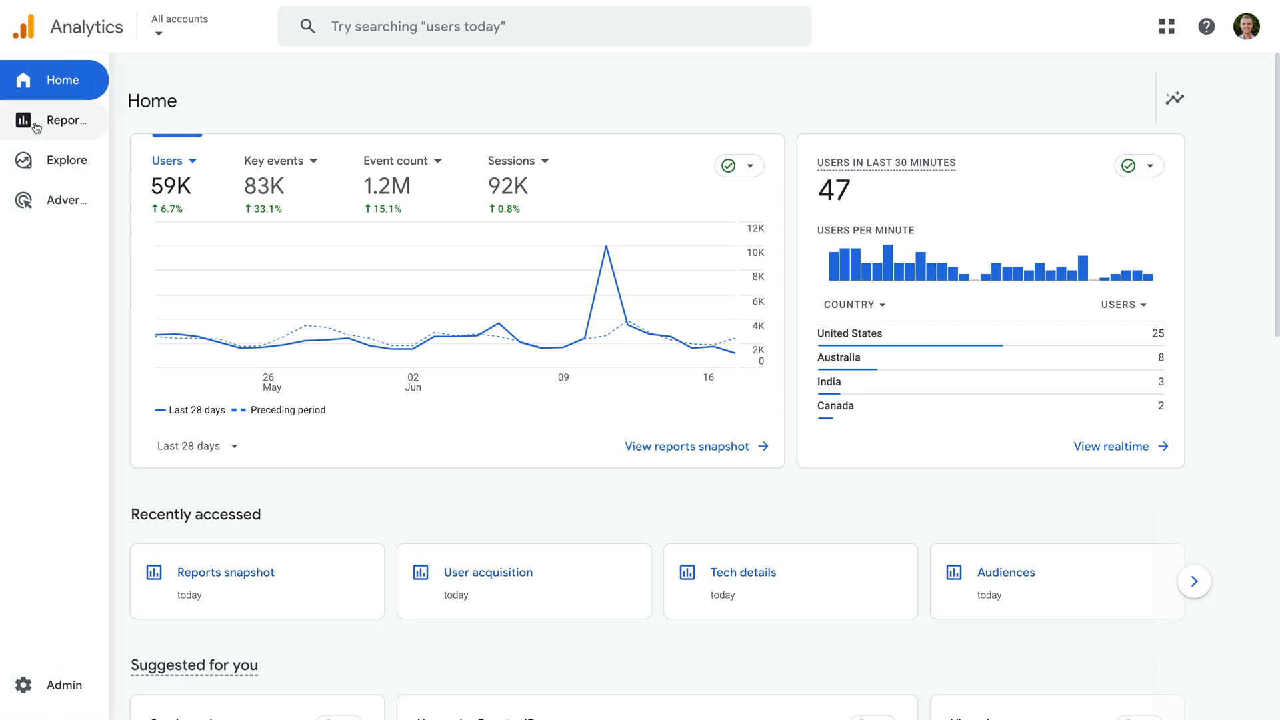
Step: Open the Reports snapshot and review top events (page_view 300K) and key events (view_item 69K)
left_click(61, 132)
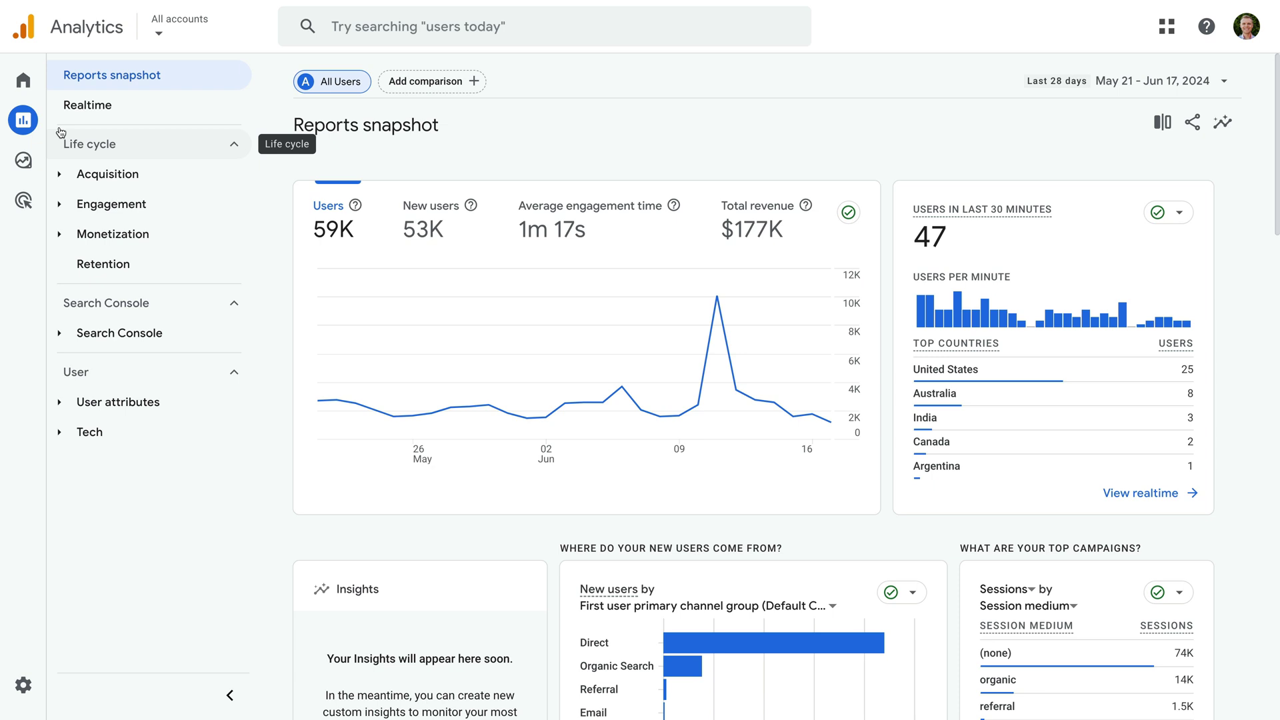
left_click(174, 78)
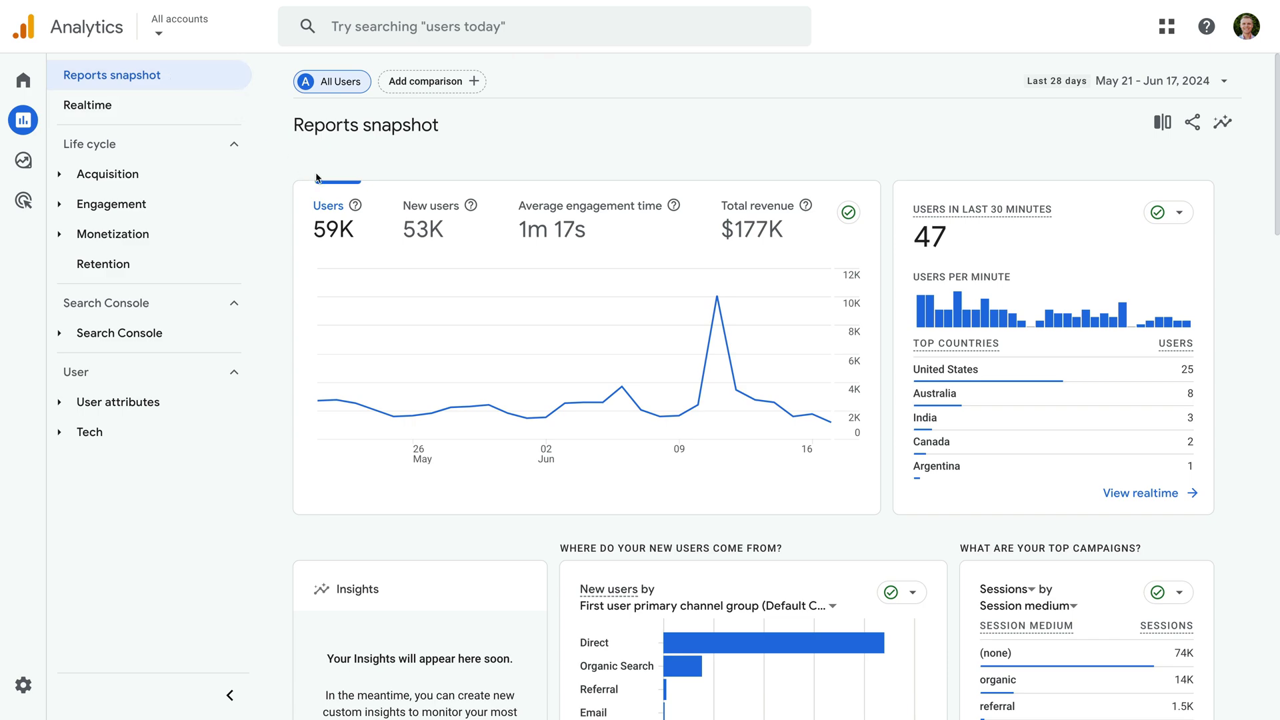
scroll(316, 177, "down", 15)
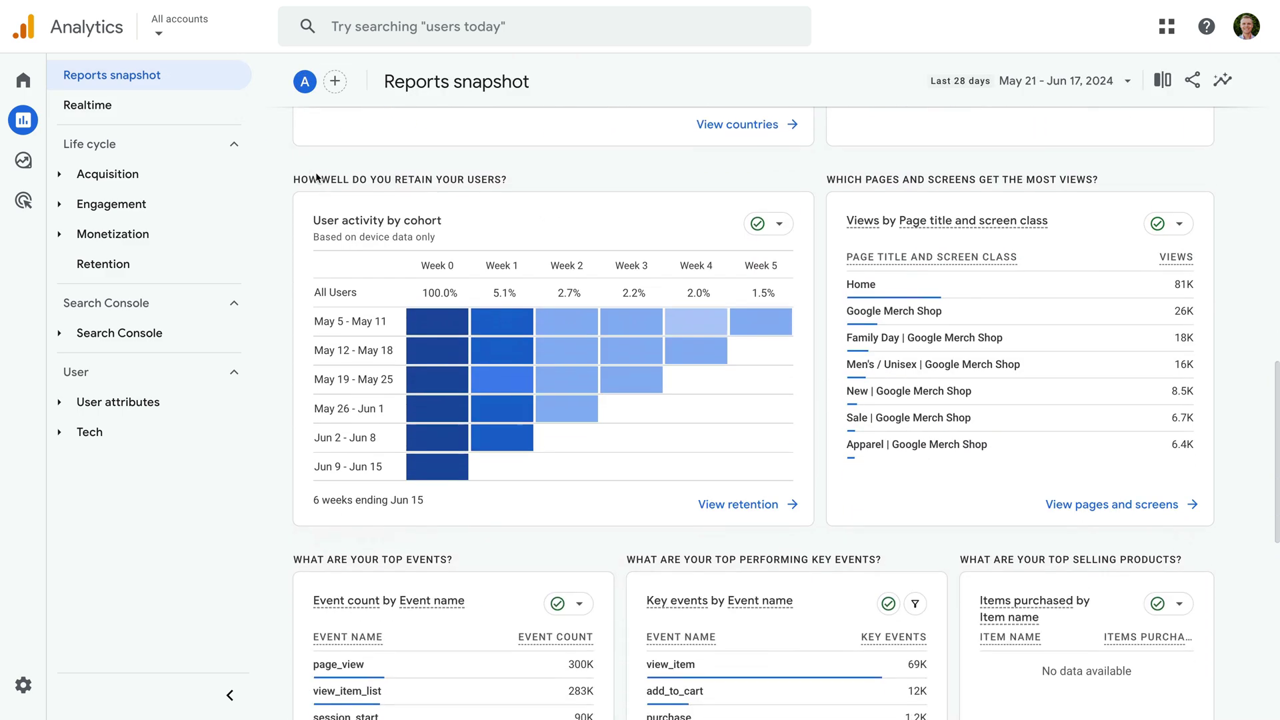
scroll(315, 177, "down", 6)
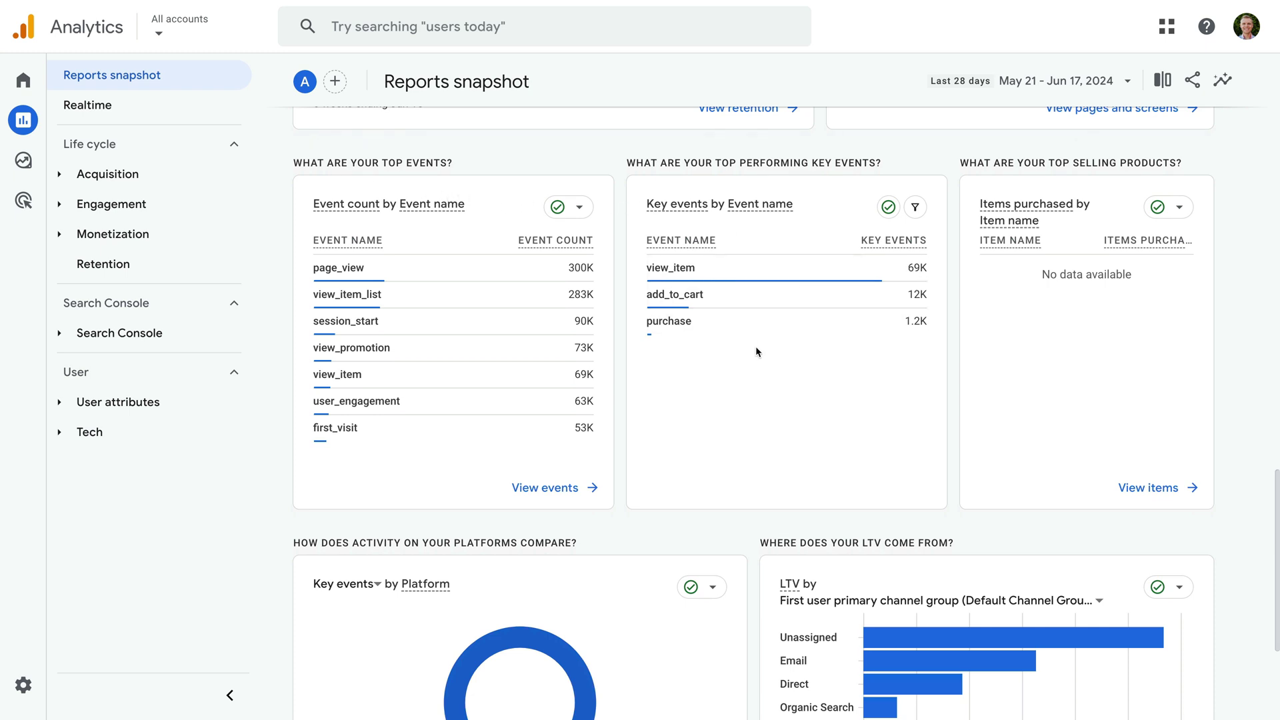
mouse_move(760, 269)
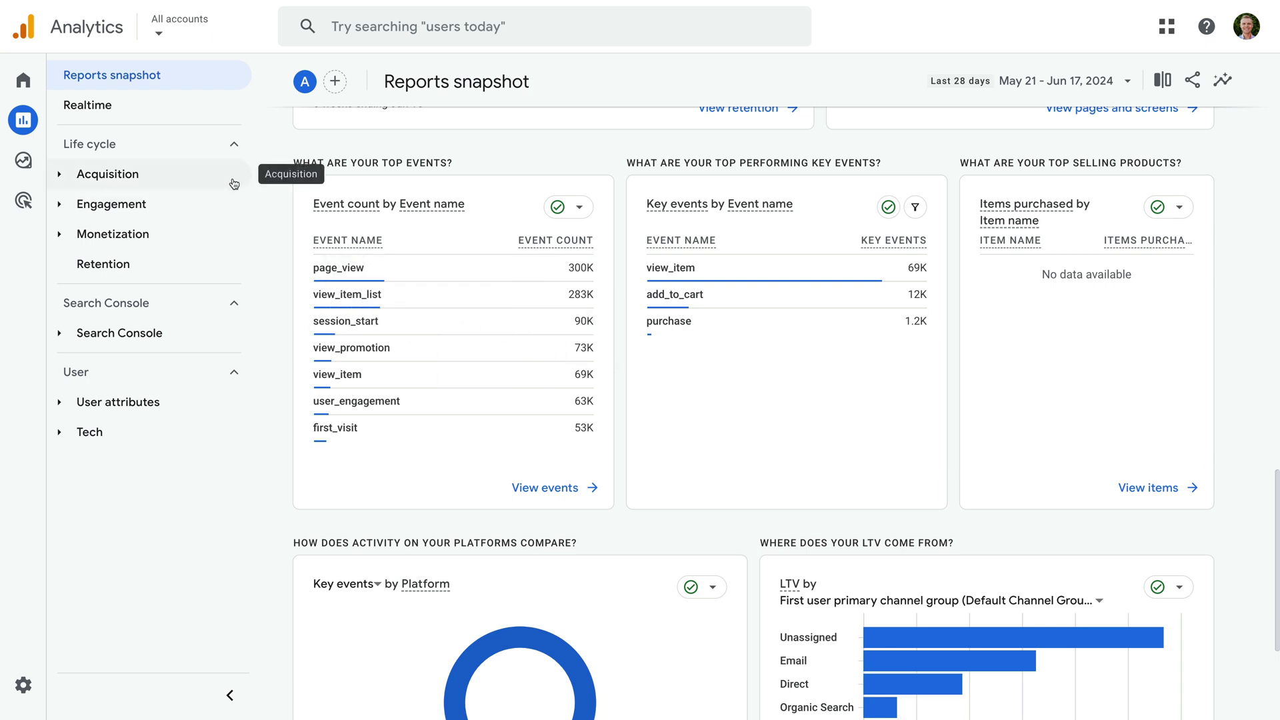
Step: Open the User acquisition report under Acquisition and scroll its table right to Key events
left_click(154, 180)
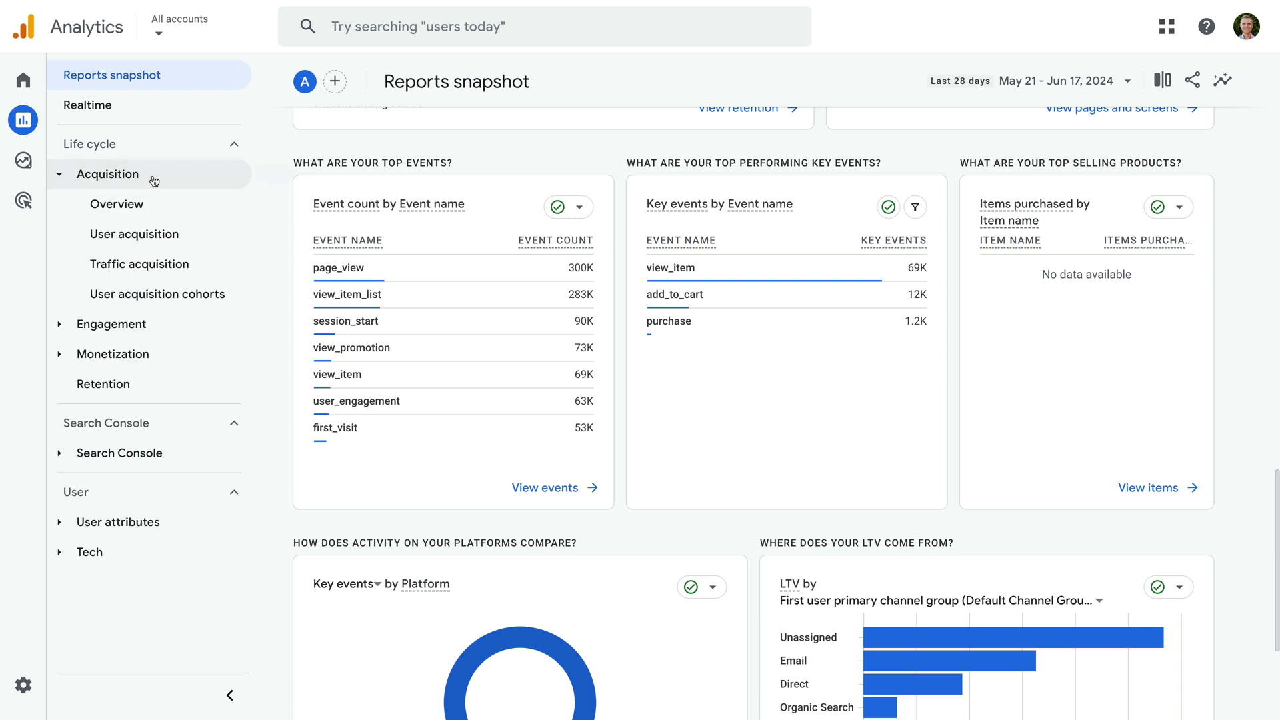
left_click(172, 246)
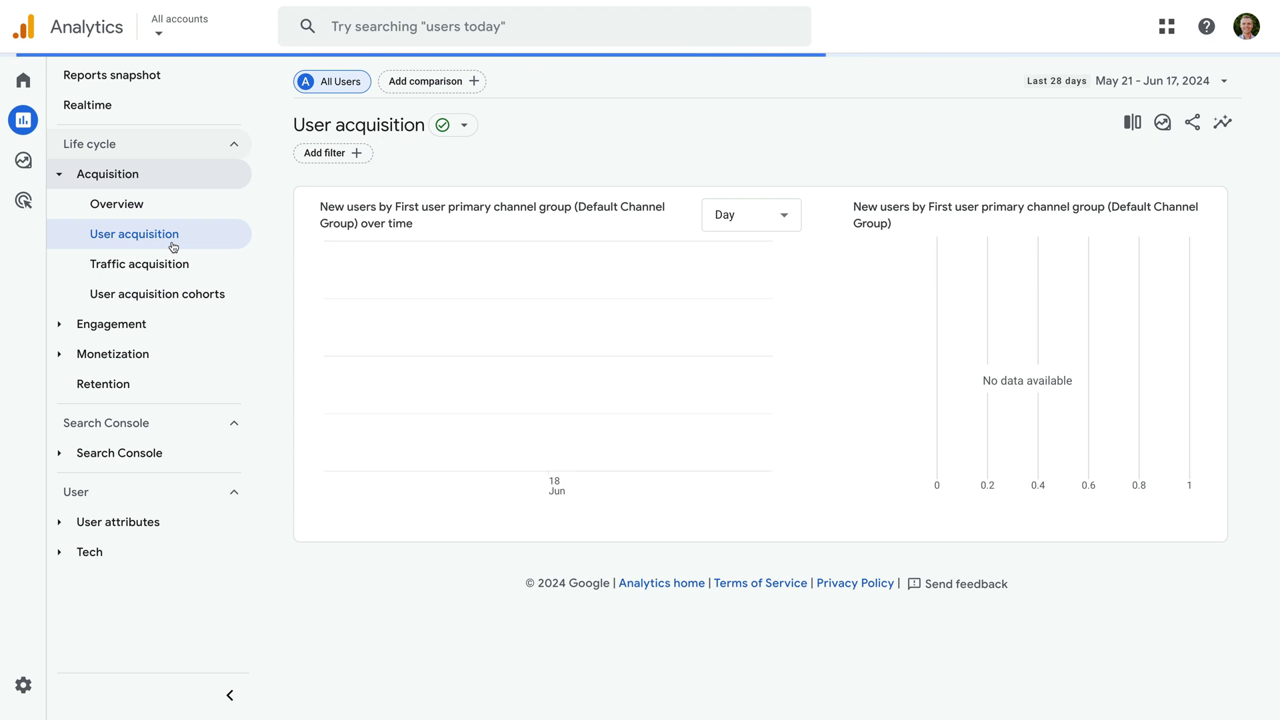
scroll(410, 376, "down", 5)
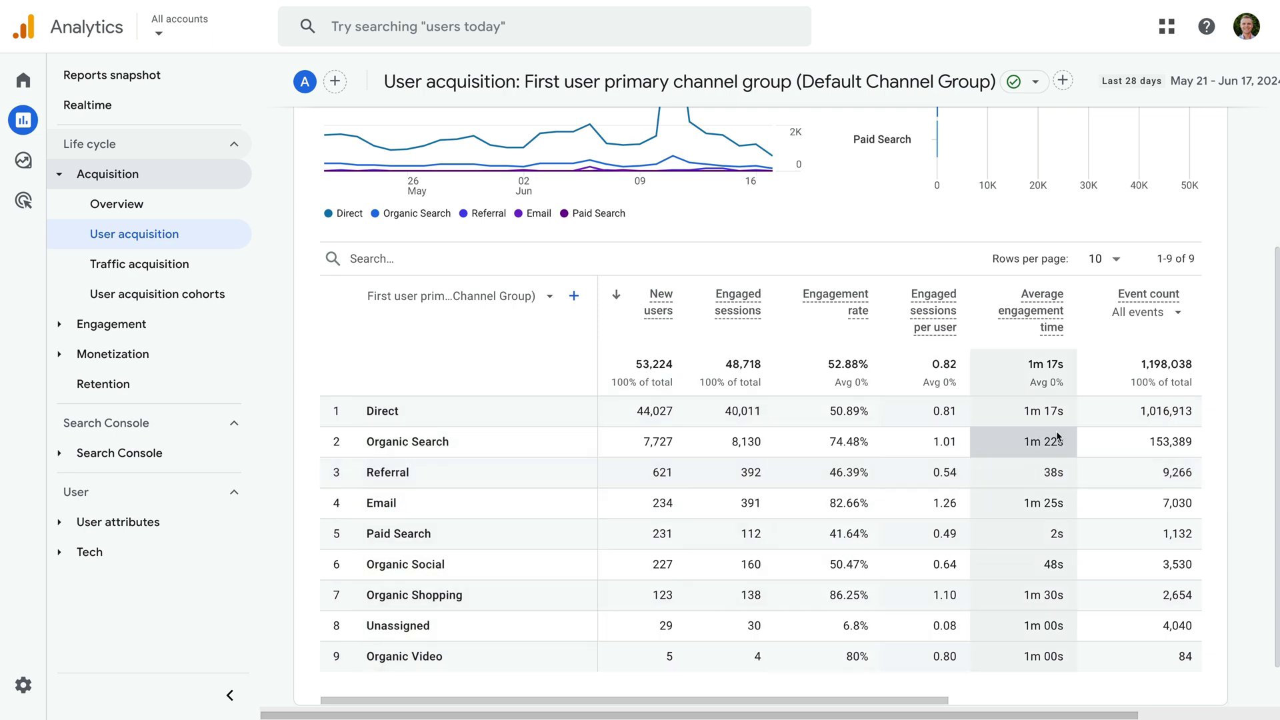
scroll(1056, 436, "right", 3)
scroll(1057, 436, "right", 4)
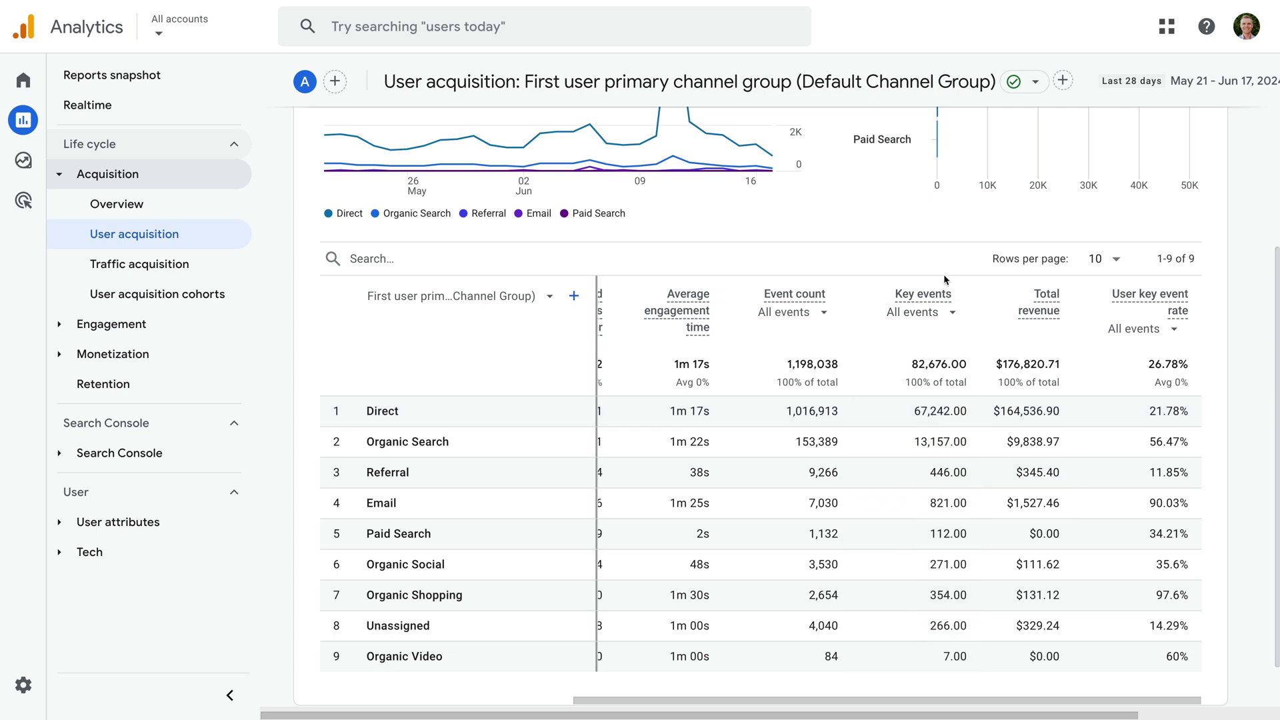
Step: Set the Key events column to count only purchase events
left_click(937, 312)
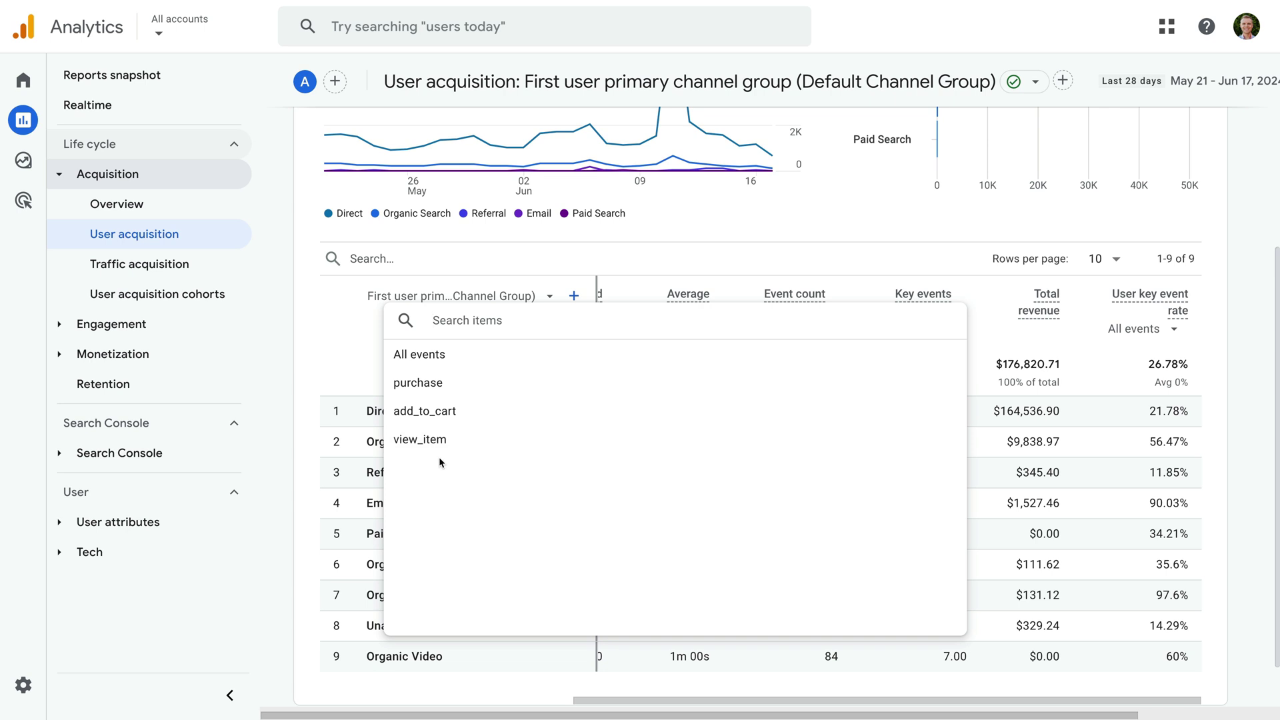
left_click(445, 384)
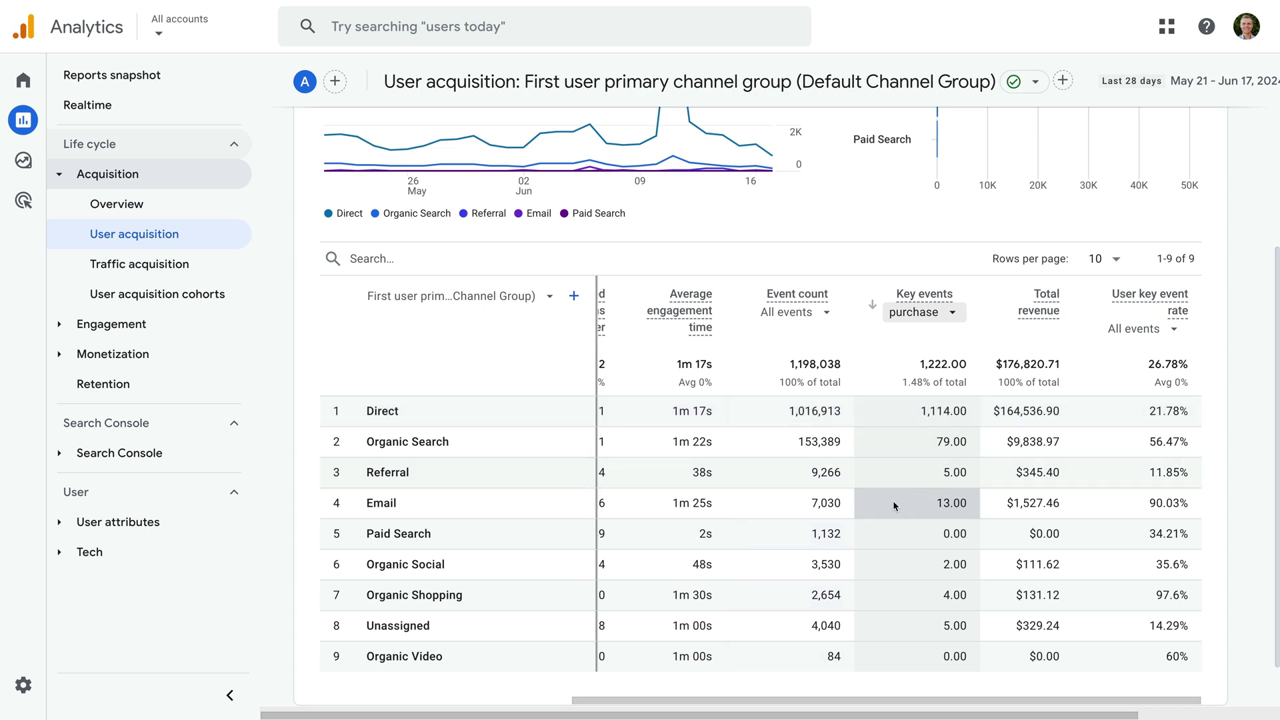
left_click(200, 276)
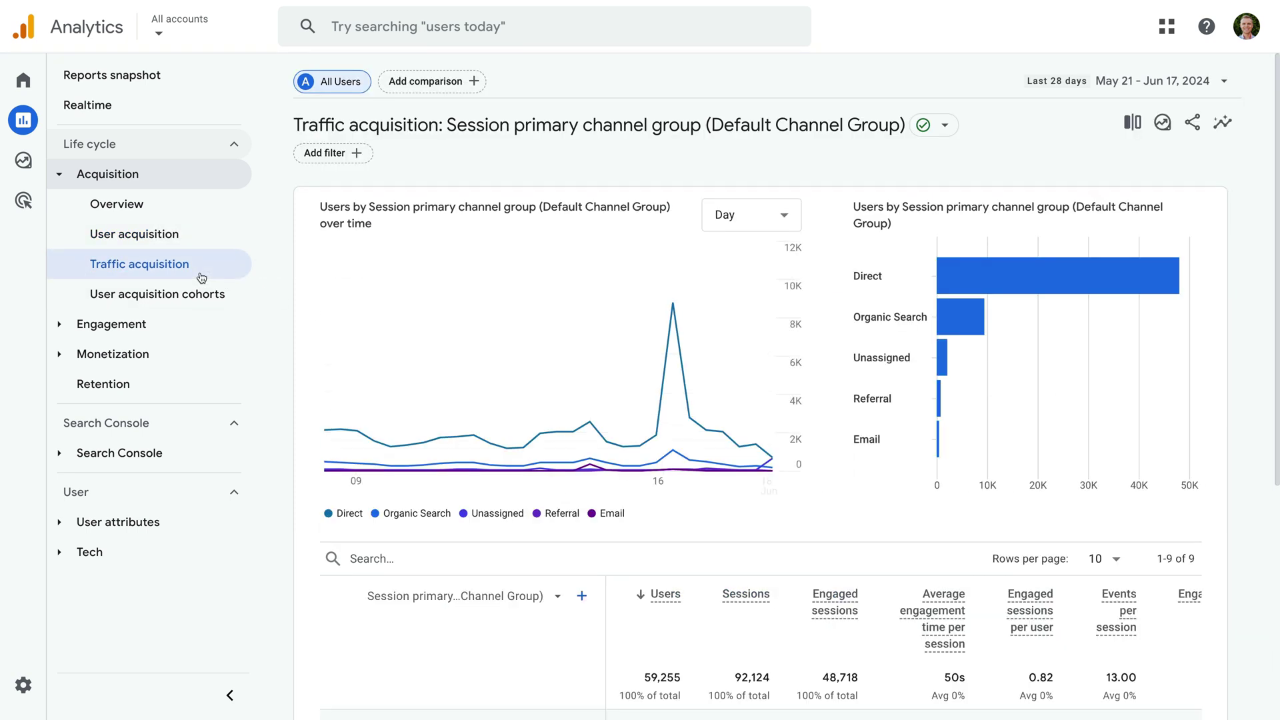
Step: Scroll the Traffic acquisition table down and right to view its Key events column
scroll(457, 345, "down", 2)
scroll(457, 345, "down", 4)
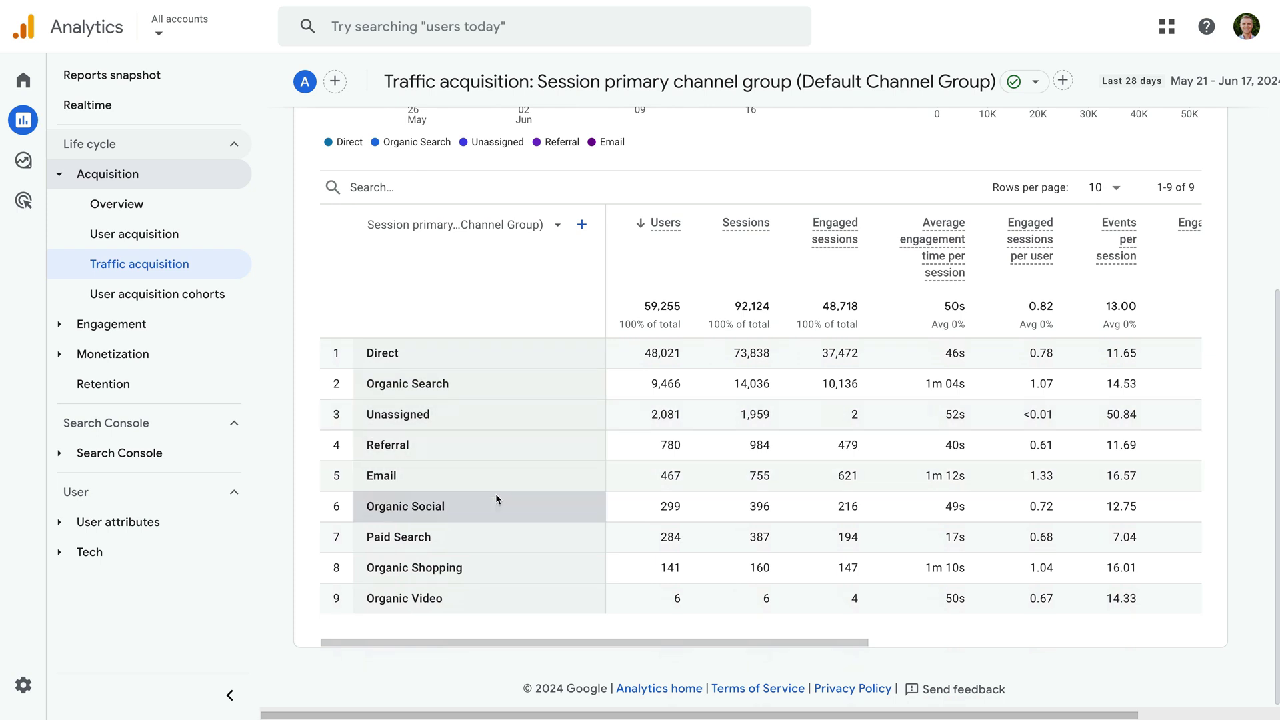
scroll(941, 415, "right", 2)
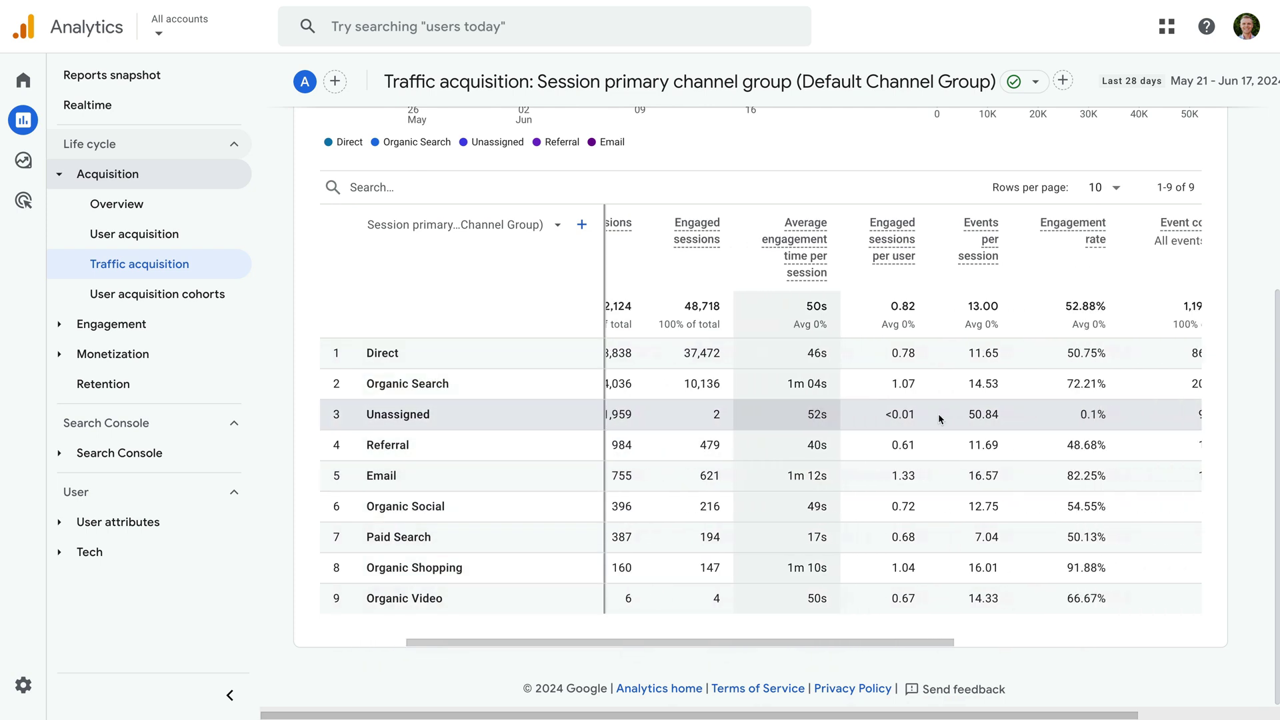
scroll(939, 419, "right", 6)
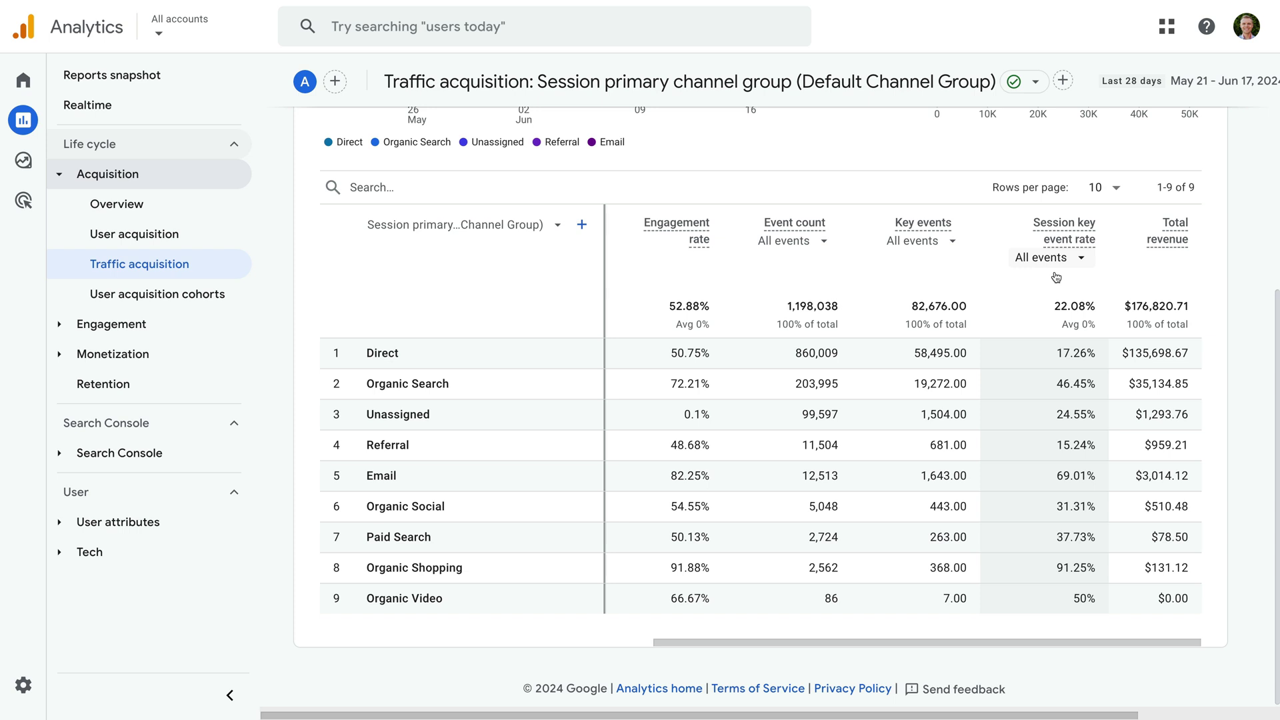
Step: Expand the Engagement, User attributes and Tech report groups in the left navigation
left_click(211, 337)
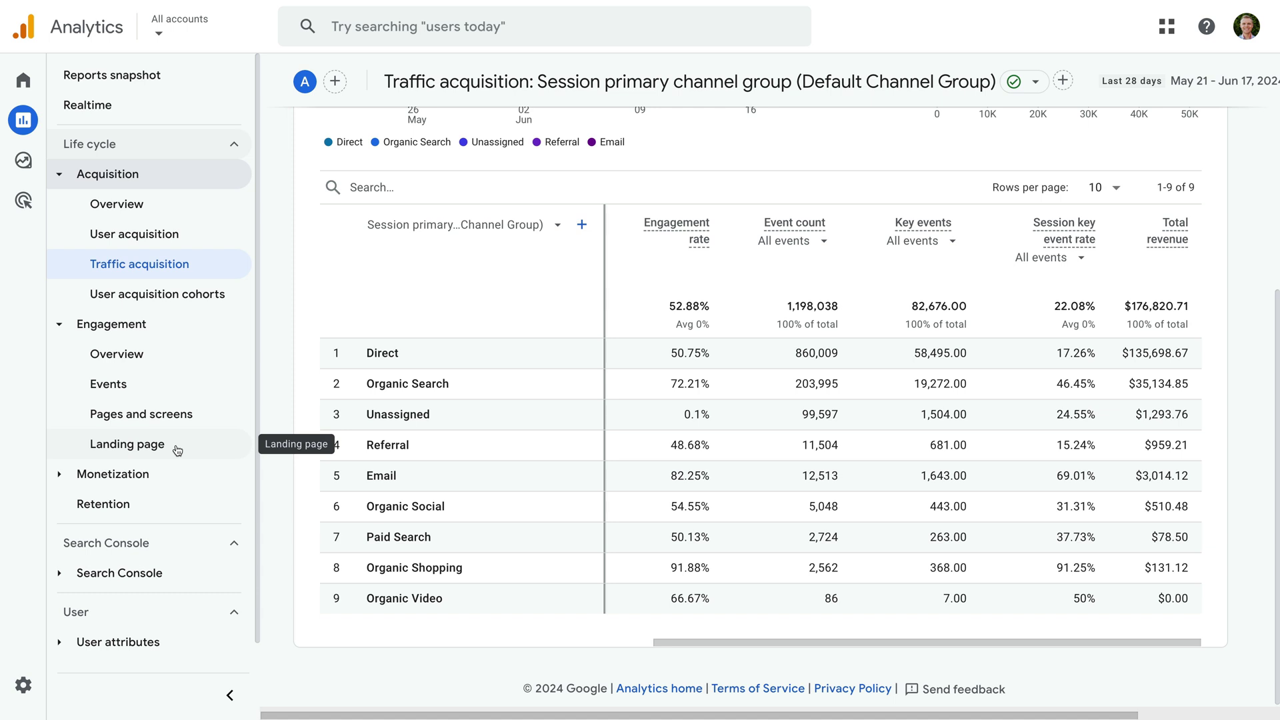
scroll(177, 451, "down", 1)
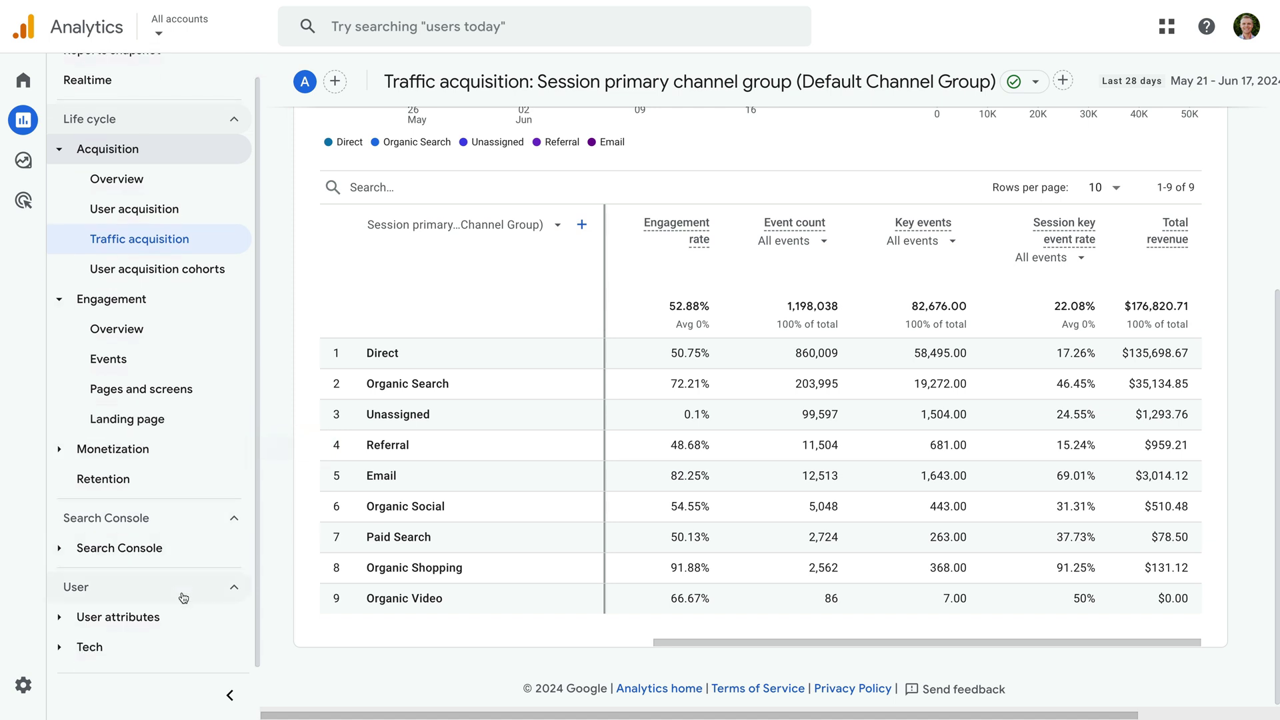
left_click(182, 618)
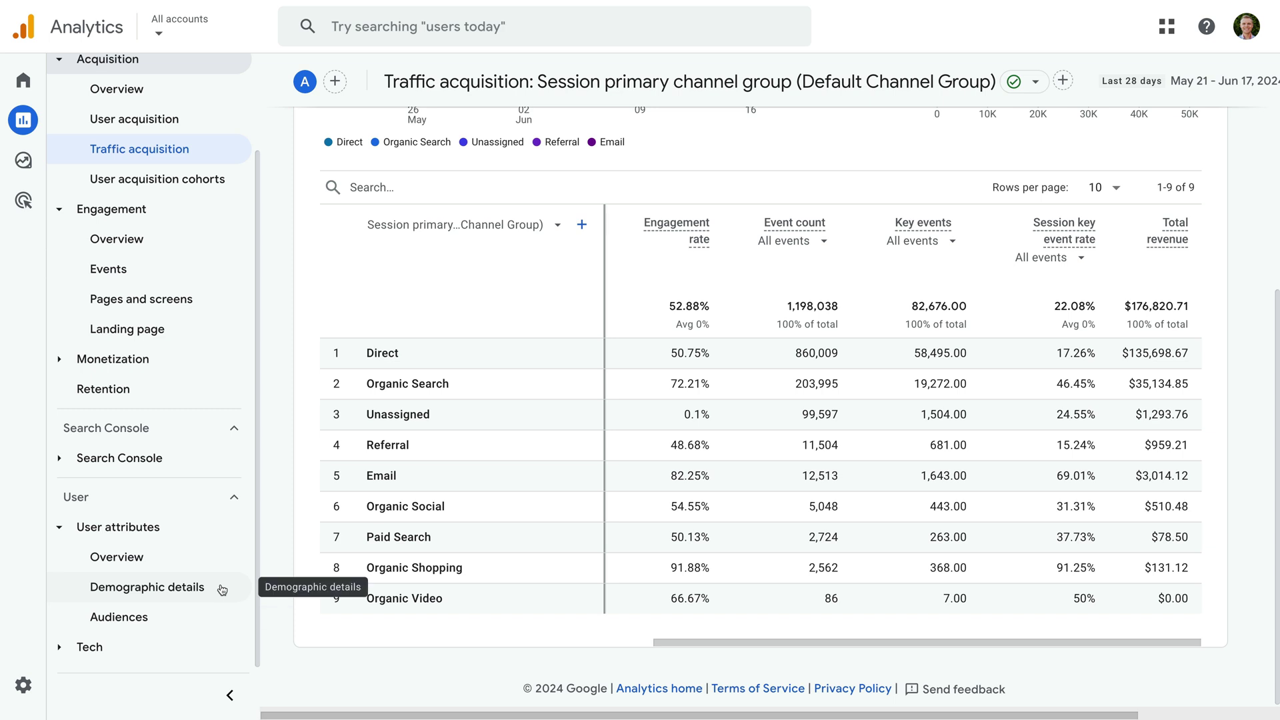
left_click(104, 648)
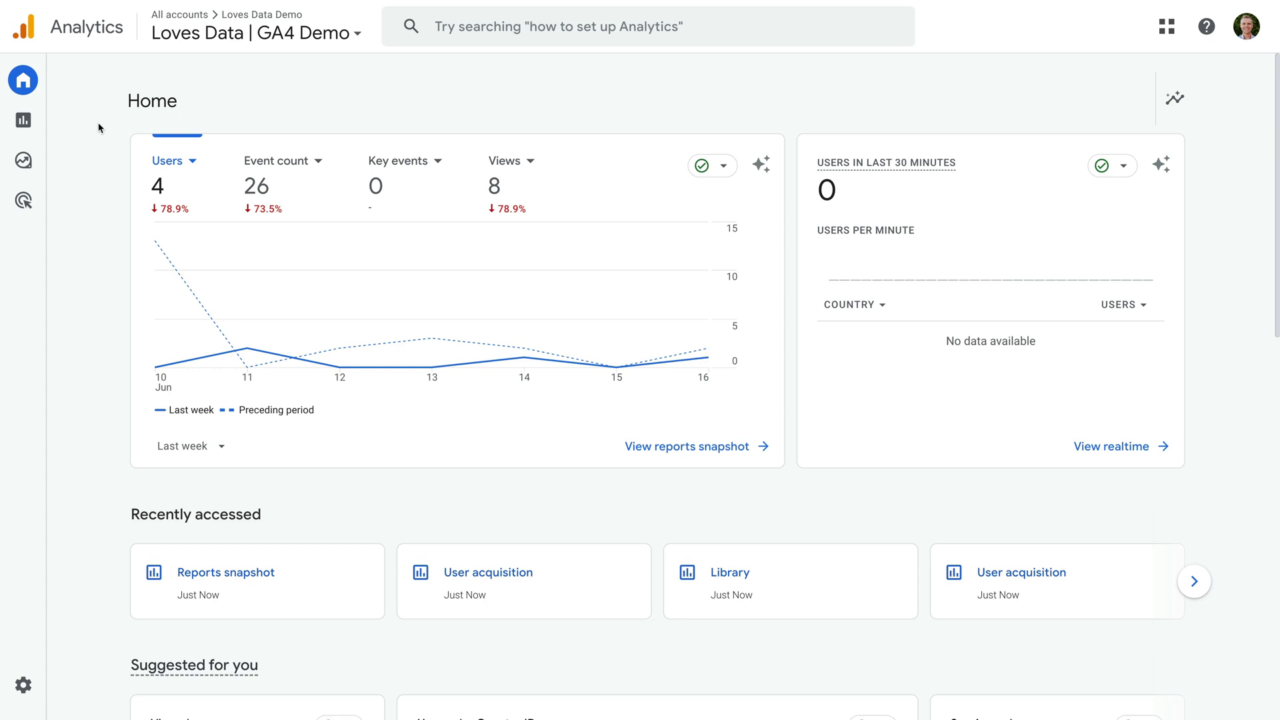
Step: Open Reports > Acquisition > User acquisition and scroll its table to Key events and Total revenue
mouse_move(27, 123)
left_click(67, 124)
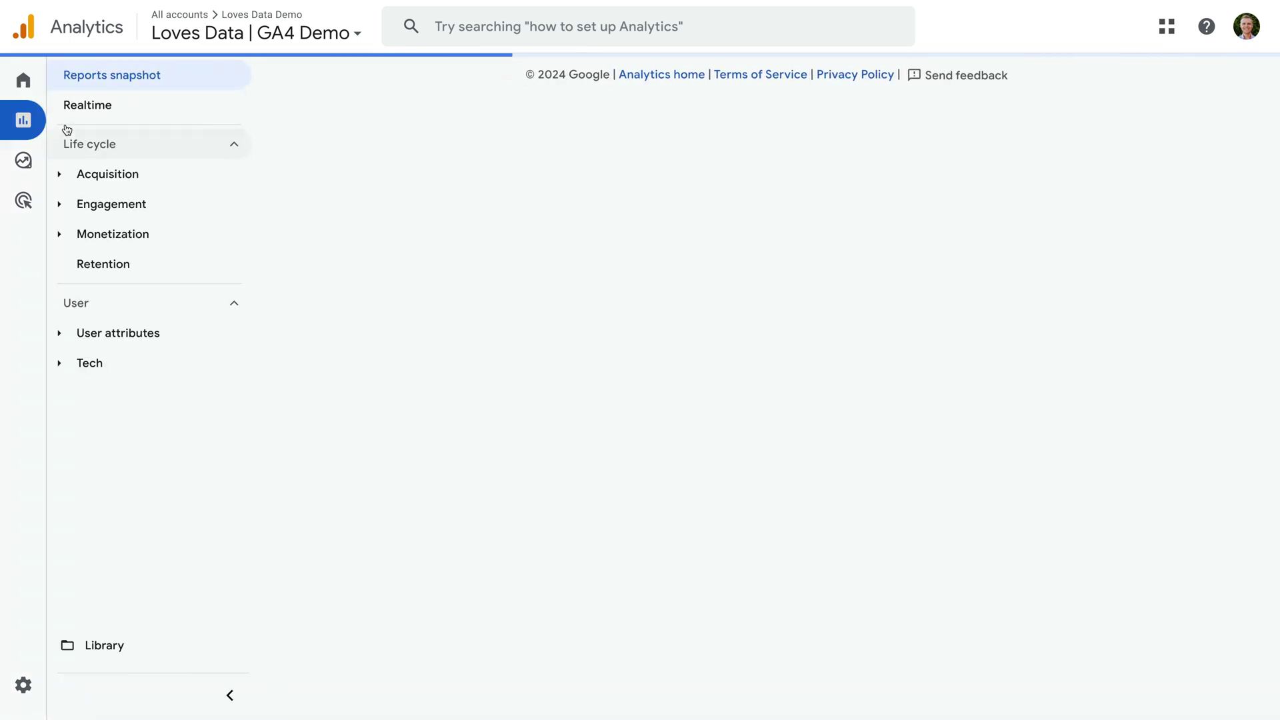
left_click(152, 176)
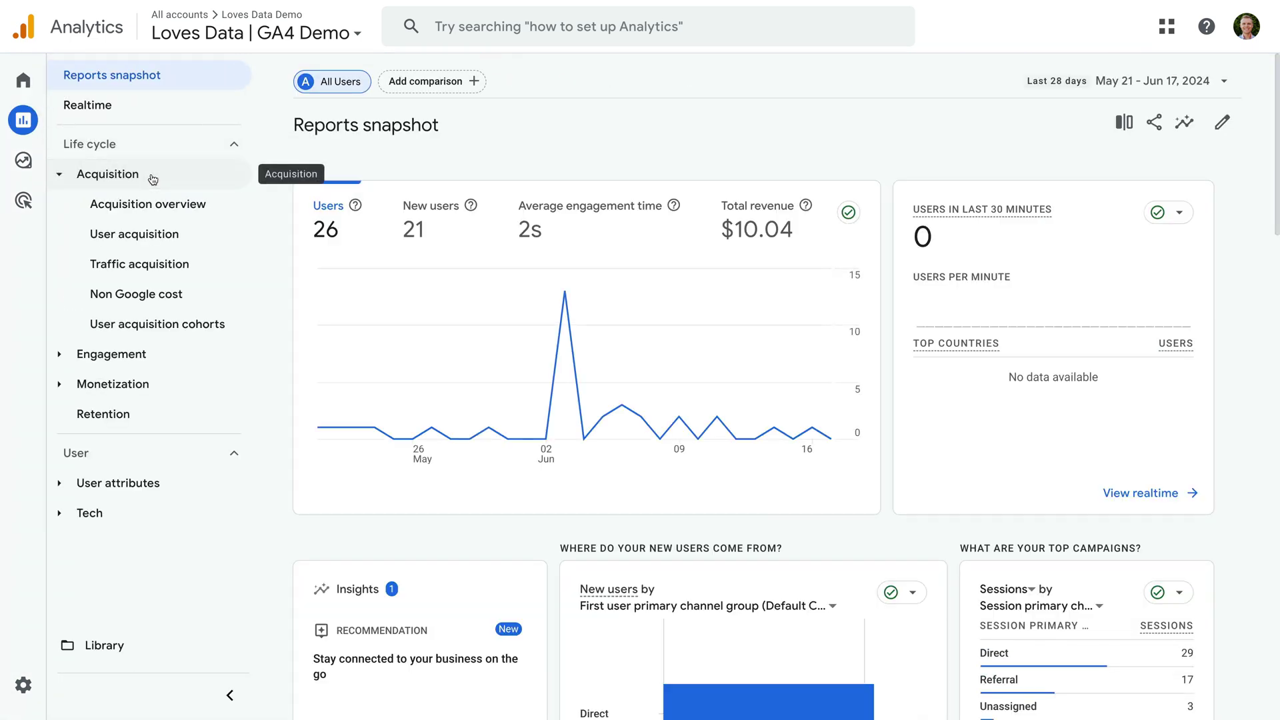
left_click(177, 229)
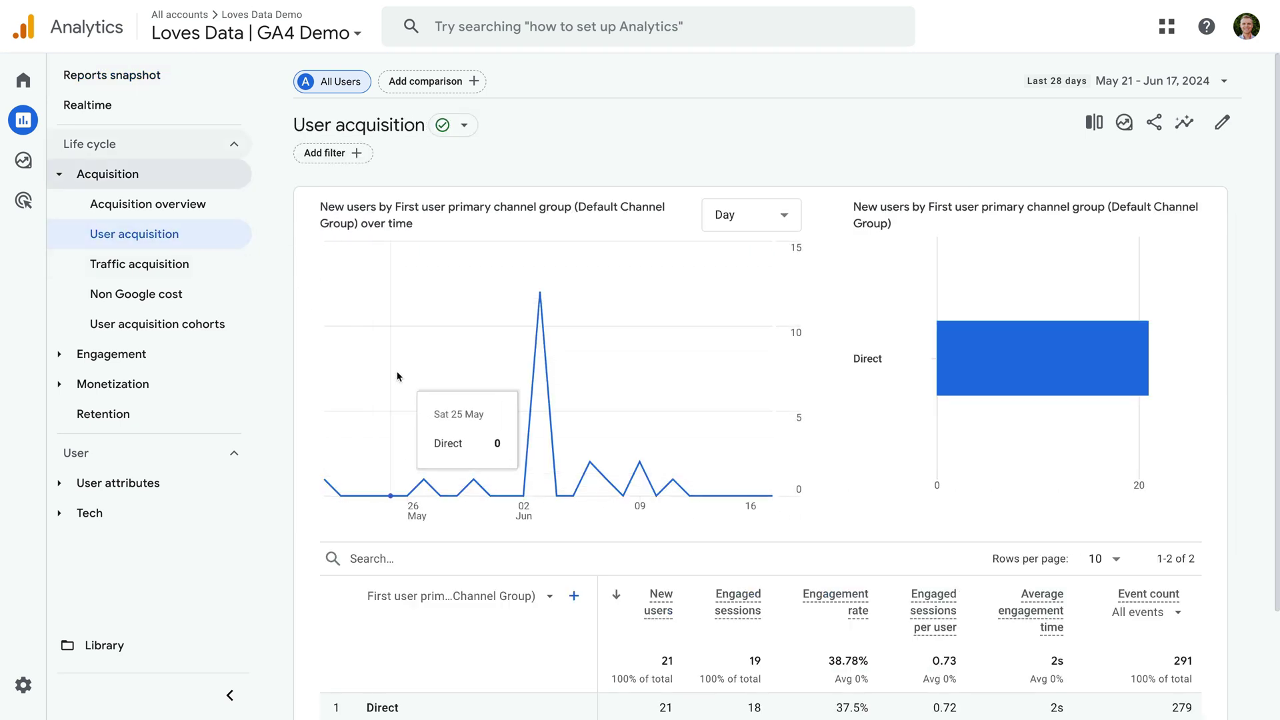
scroll(554, 594, "down", 1)
scroll(554, 595, "down", 2)
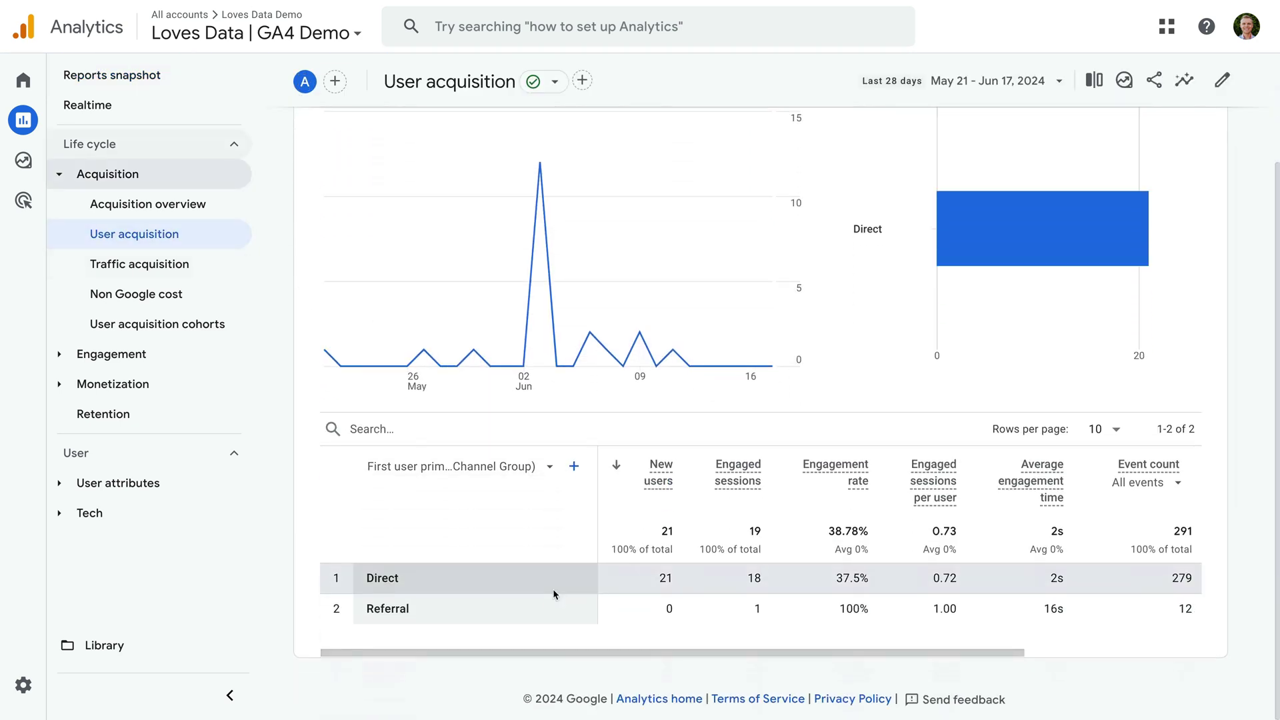
scroll(553, 589, "right", 5)
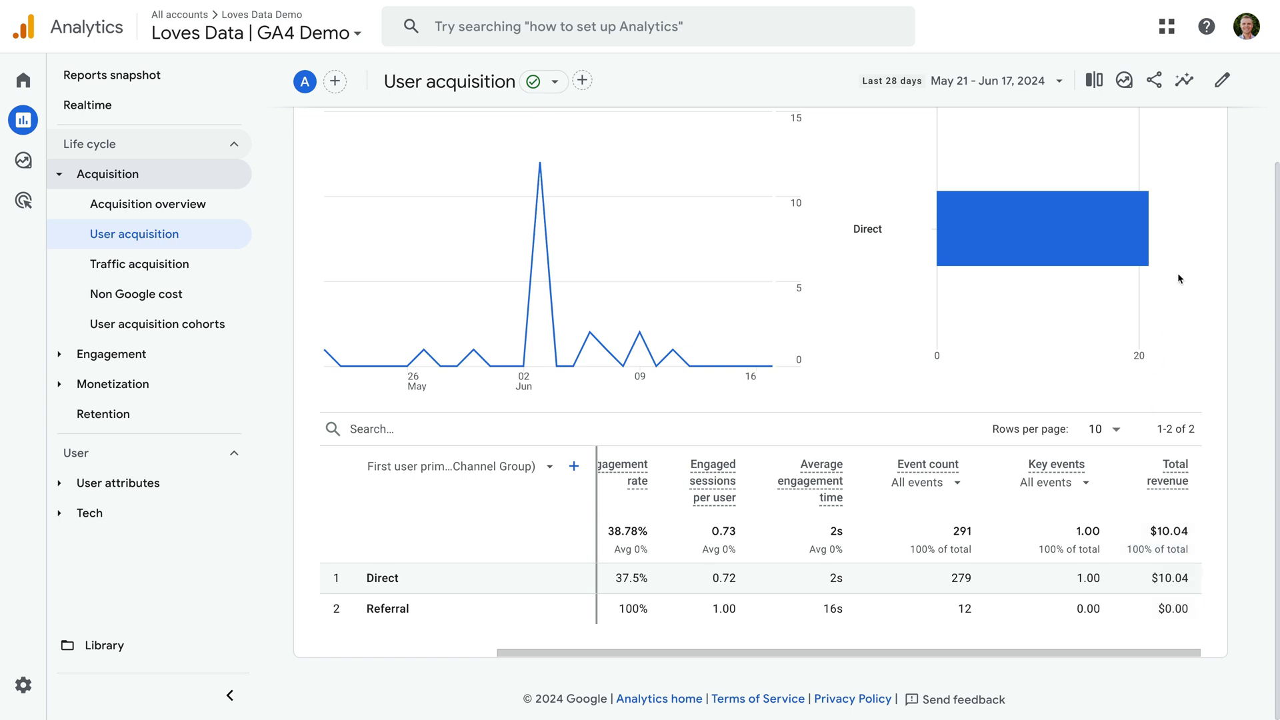
left_click(1228, 80)
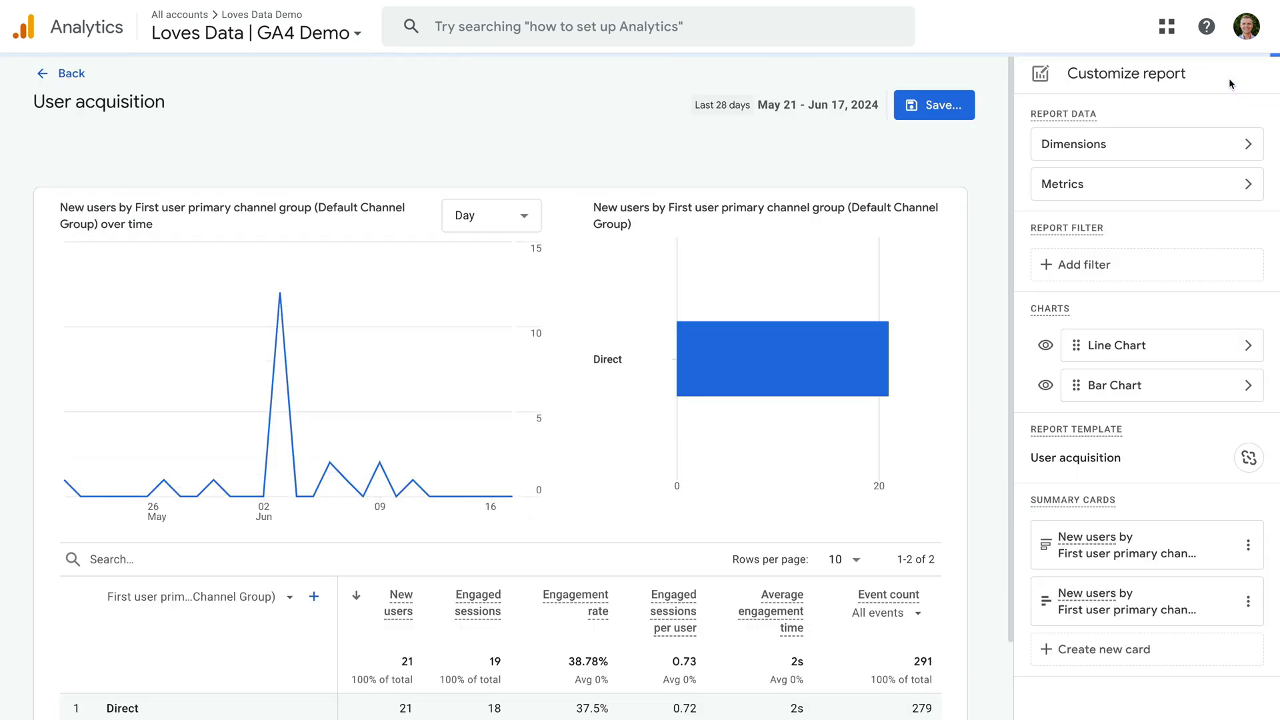
Step: Add the User key event rate metric, positioned just before Total revenue, and apply it
left_click(1097, 190)
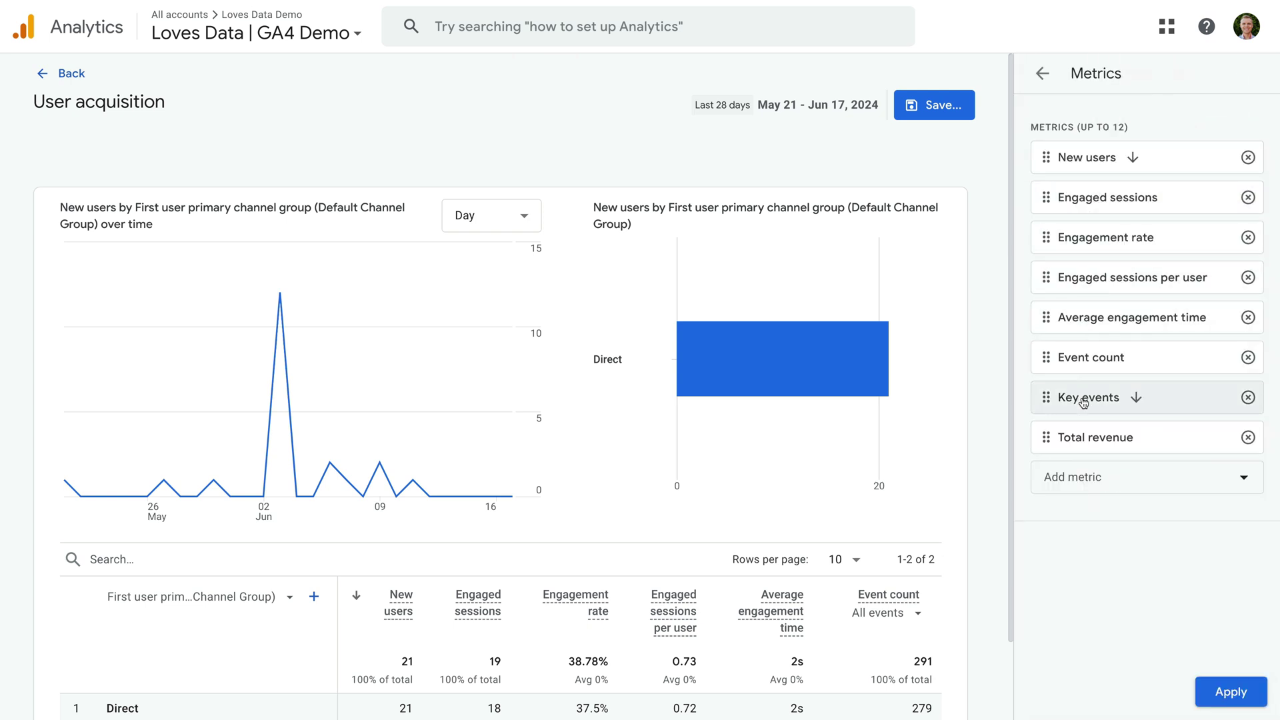
left_click(1118, 478)
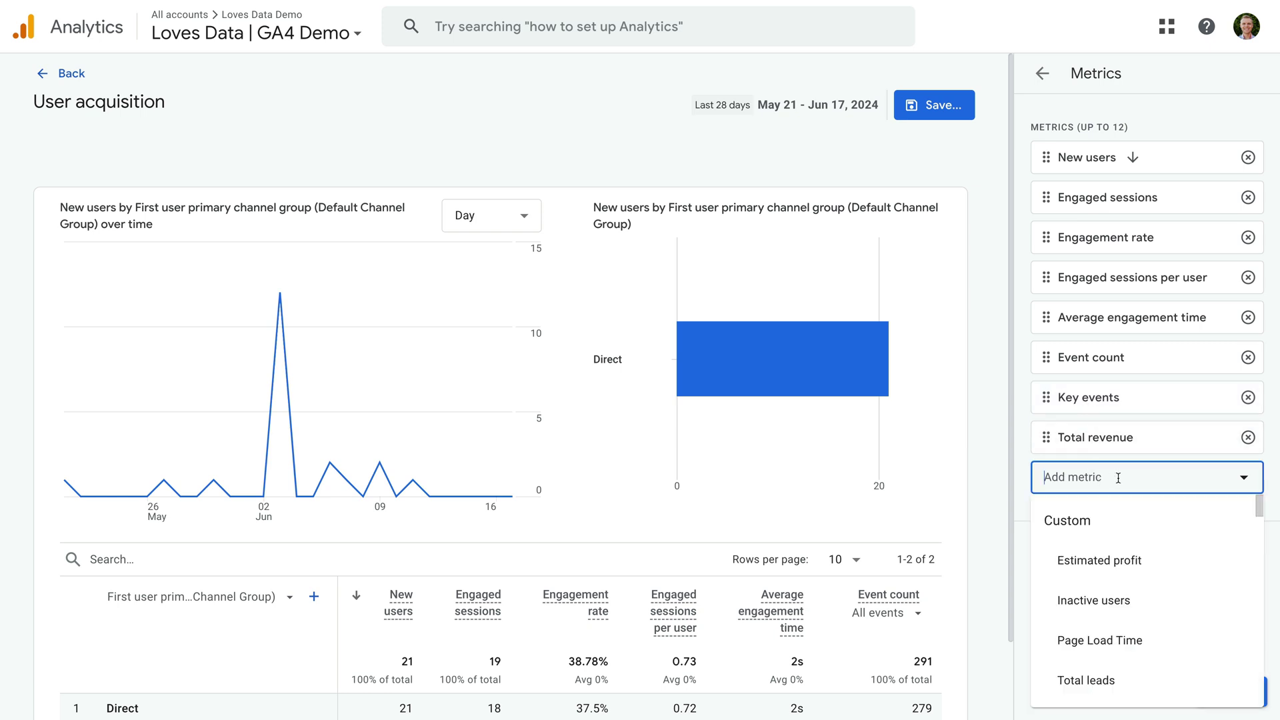
type("User key event rate")
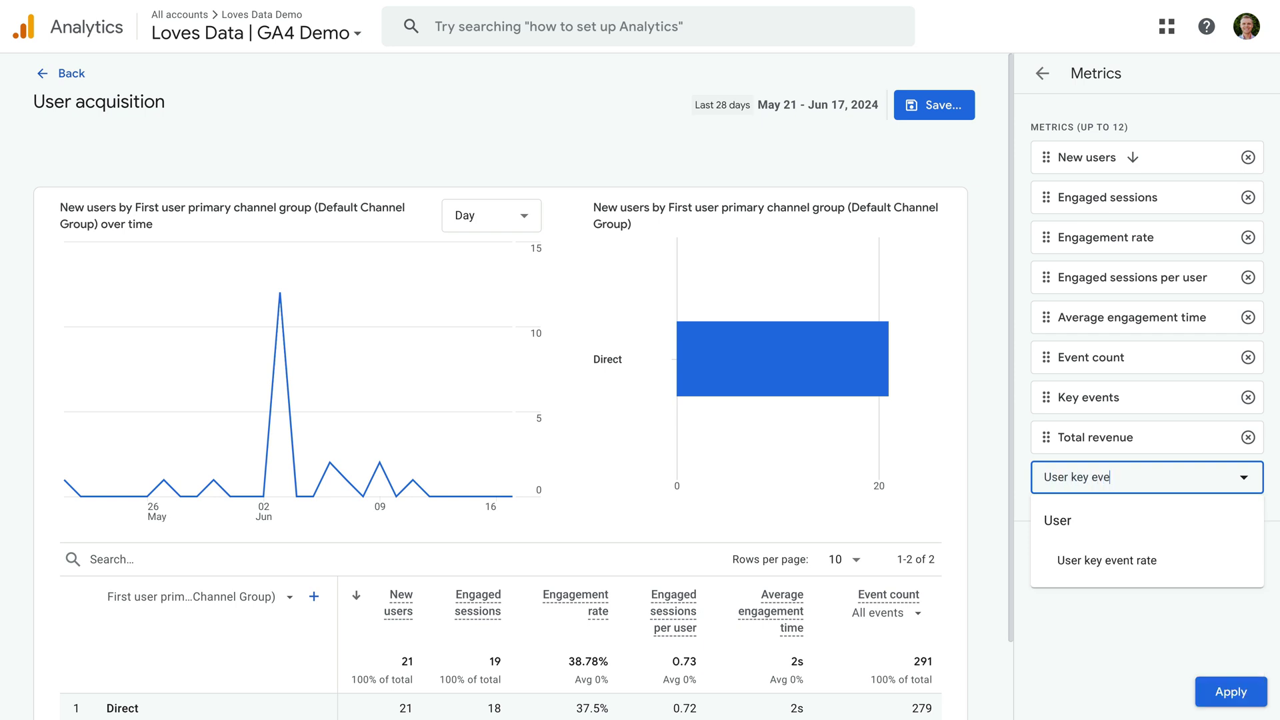
left_click(1106, 560)
left_click_drag(1043, 477, 1048, 428)
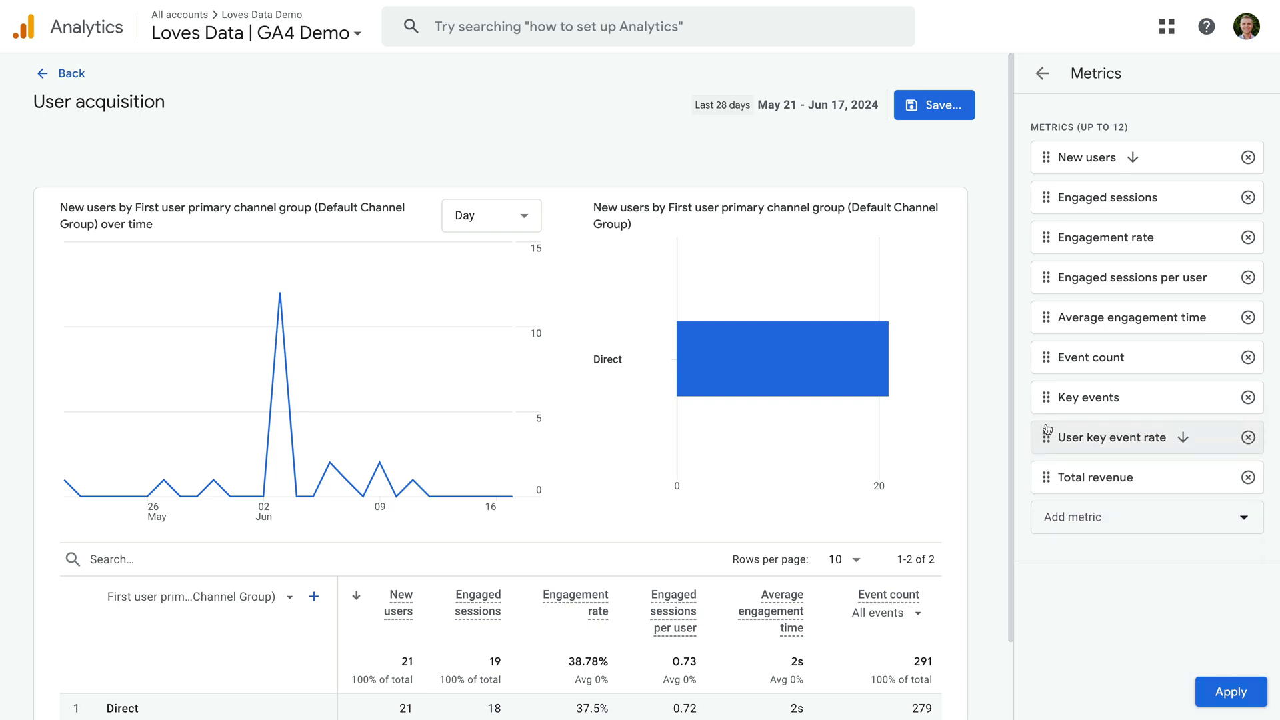
left_click(1221, 690)
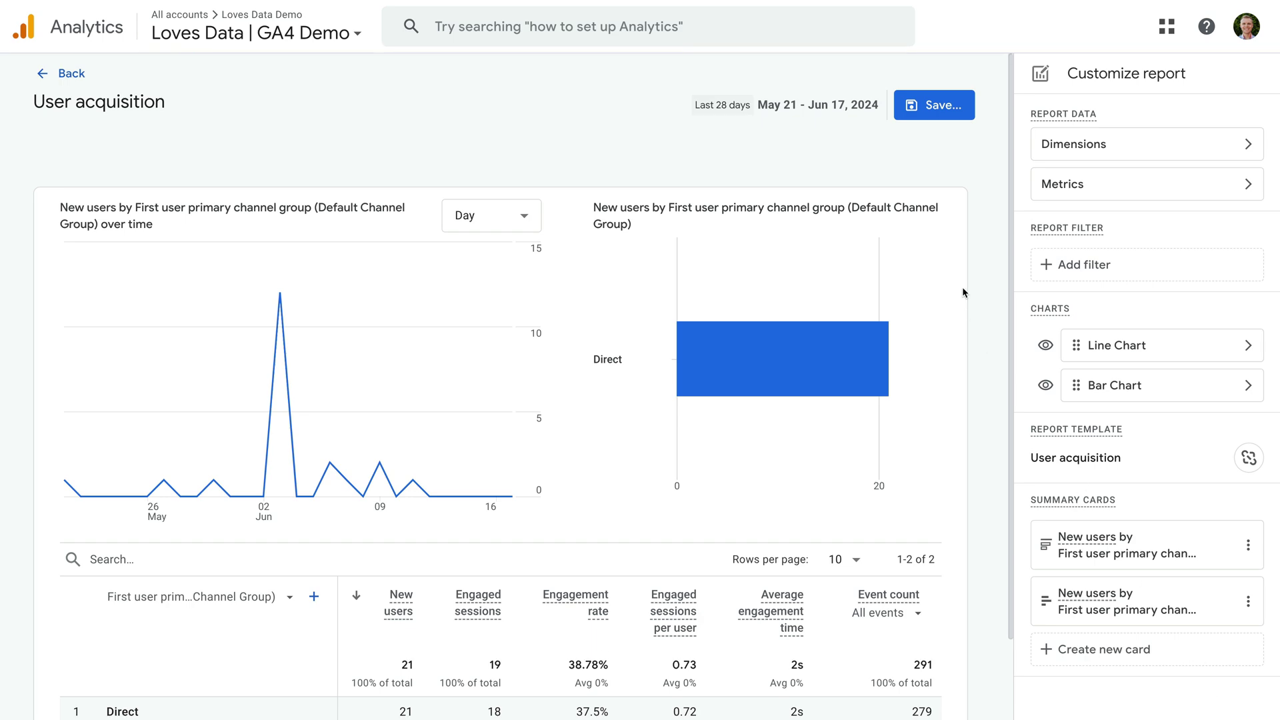
Step: Save the changes to the current User acquisition report
left_click(939, 107)
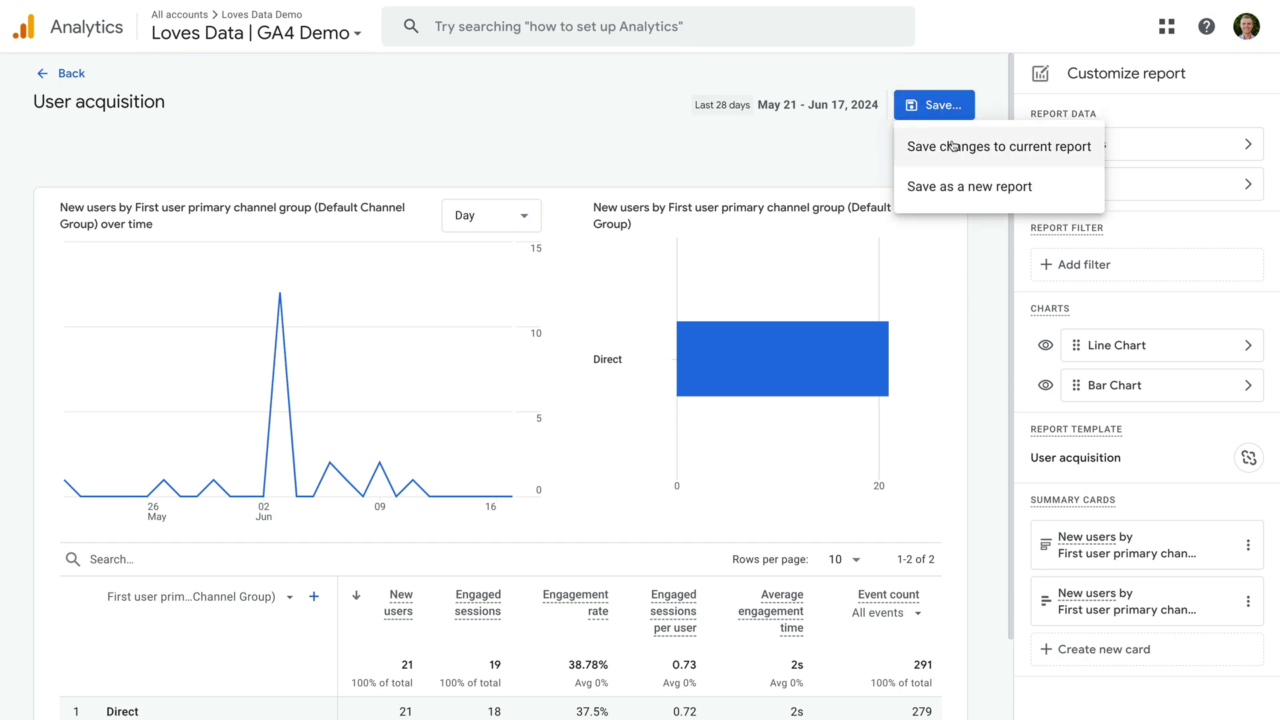
left_click(960, 148)
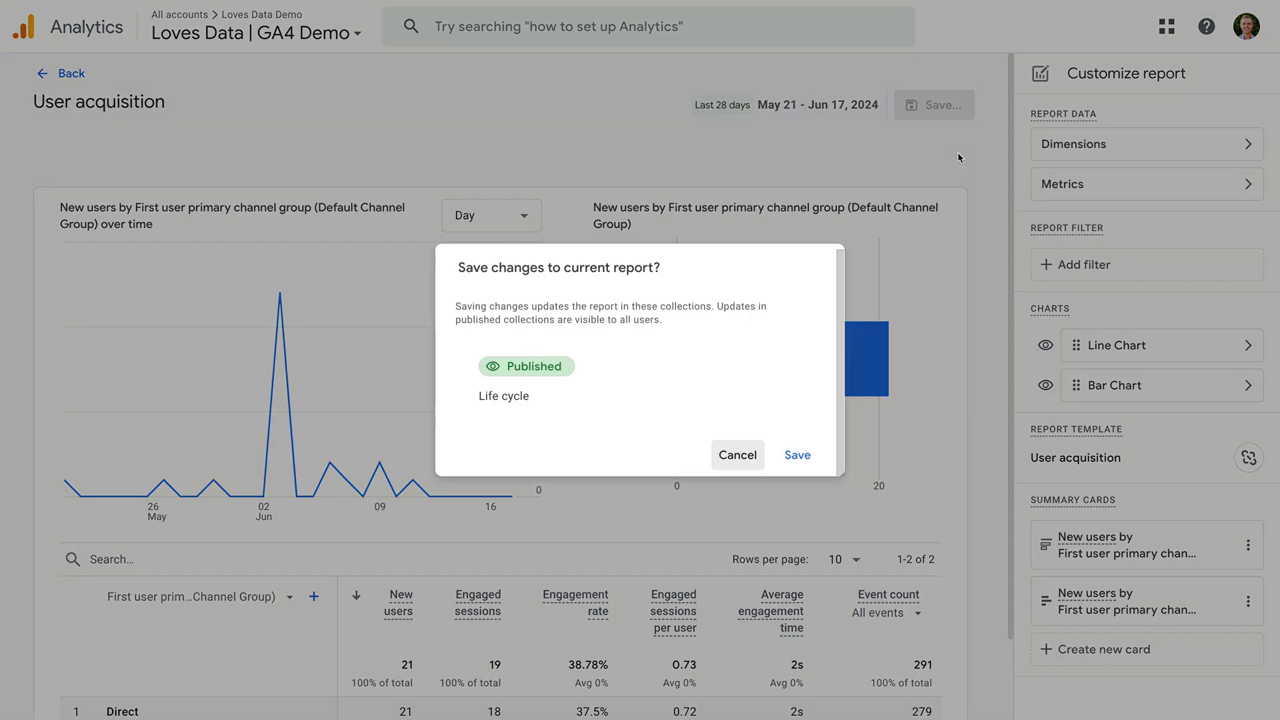
left_click(797, 457)
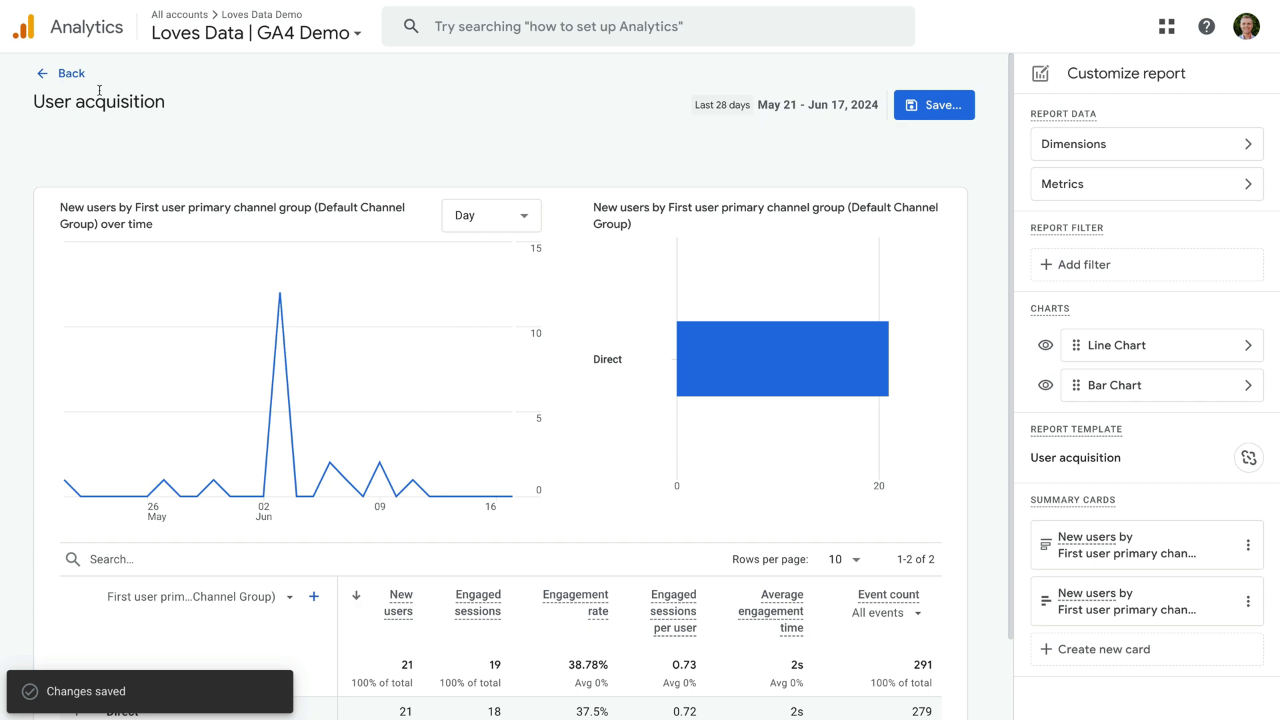
Step: Exit customization and confirm the User key event rate column shows 3.85%
left_click(70, 74)
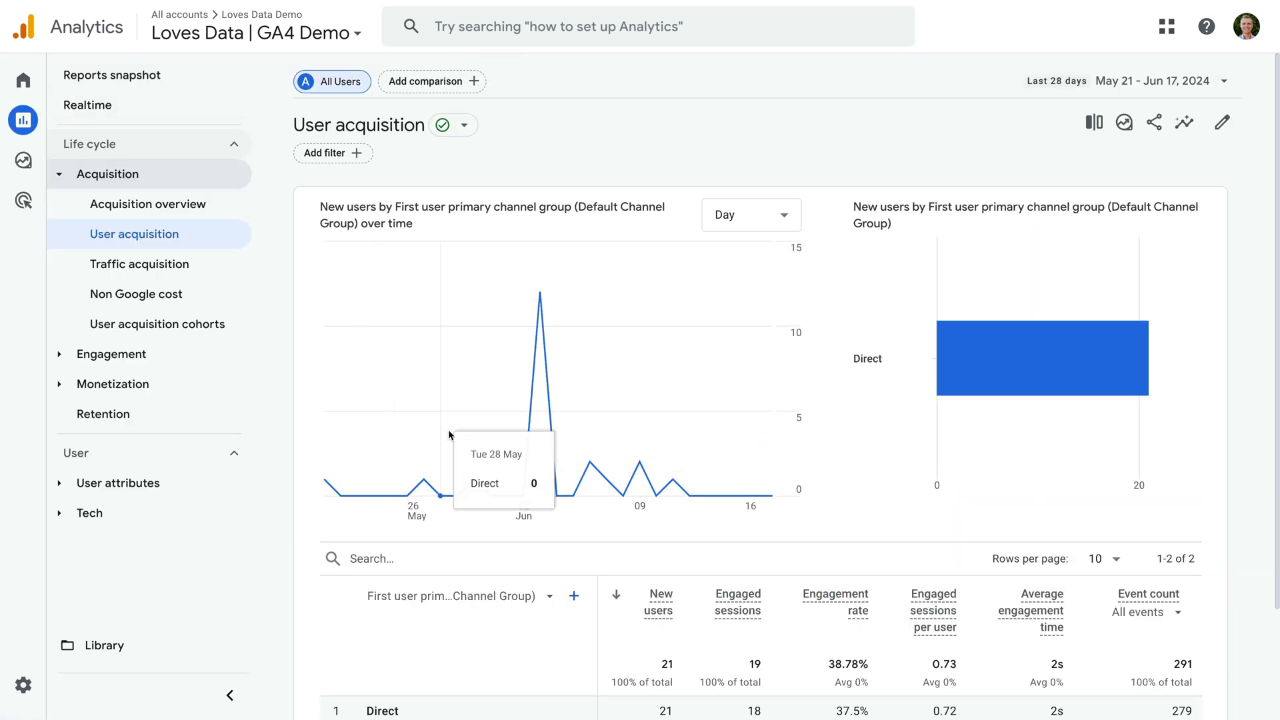
scroll(581, 600, "down", 2)
scroll(581, 630, "right", 3)
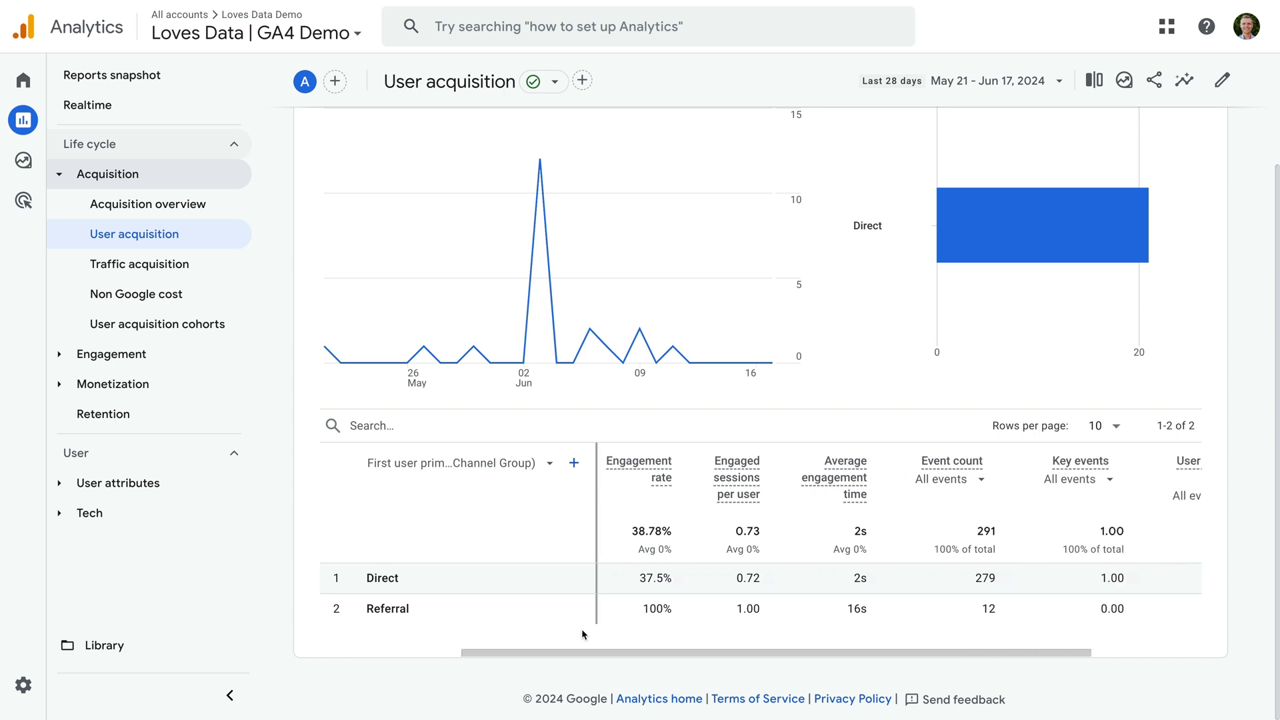
scroll(581, 629, "right", 2)
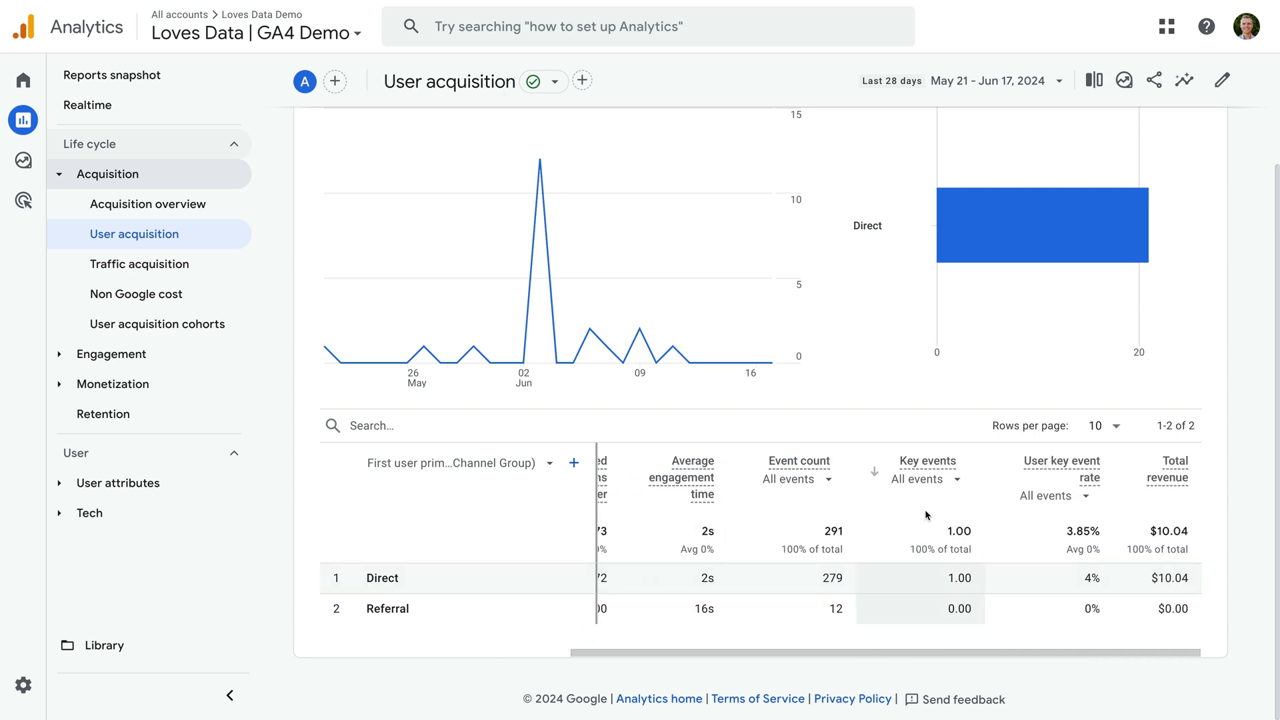